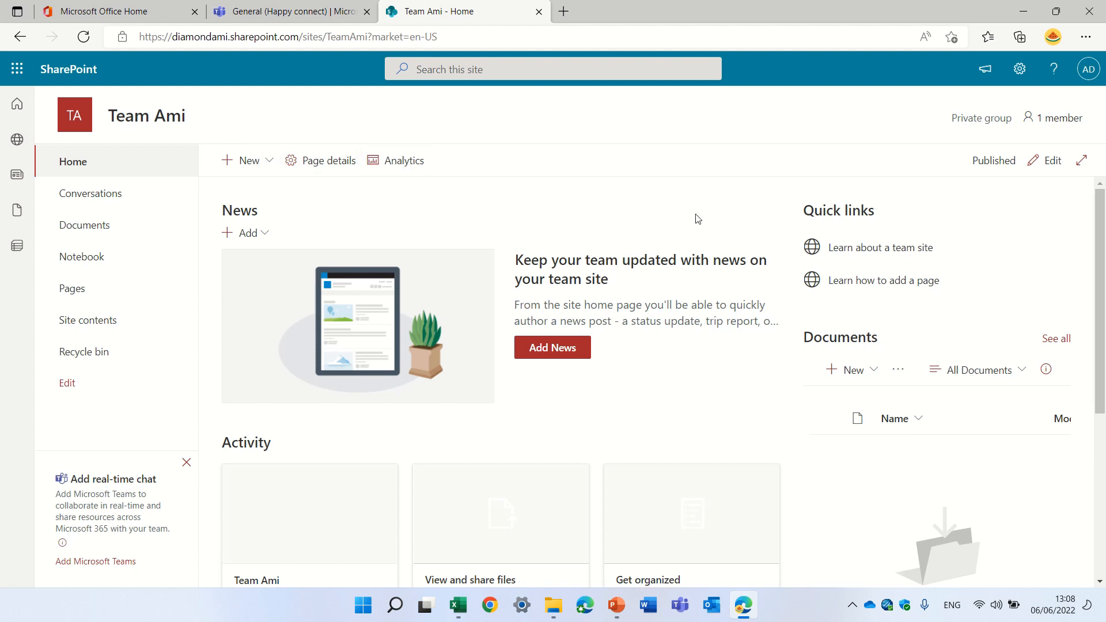
Step: Open the site's advanced permissions settings, review its site collection administrators and close the list without changes
{"action": "left_click", "coordinate": [1023, 78]}
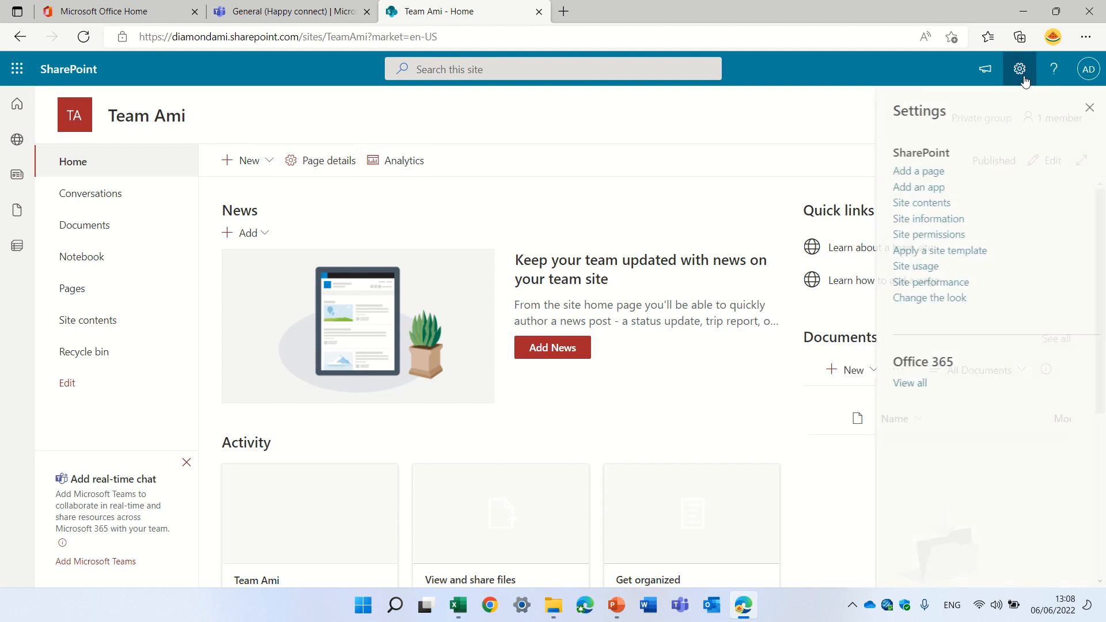
{"action": "left_click", "coordinate": [929, 235]}
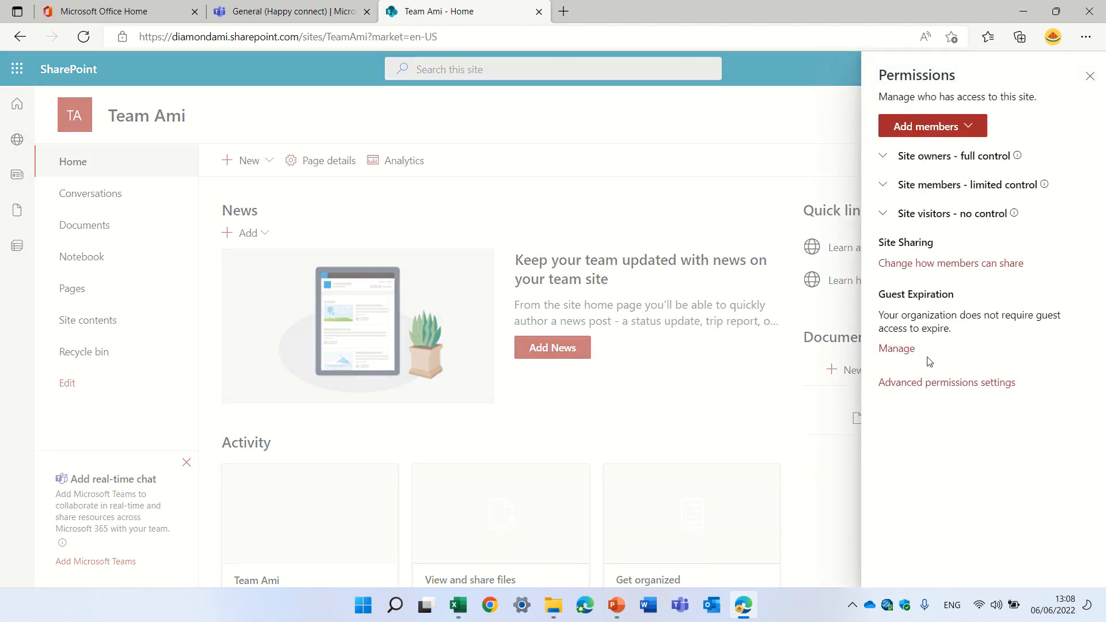
{"action": "left_click", "coordinate": [921, 387]}
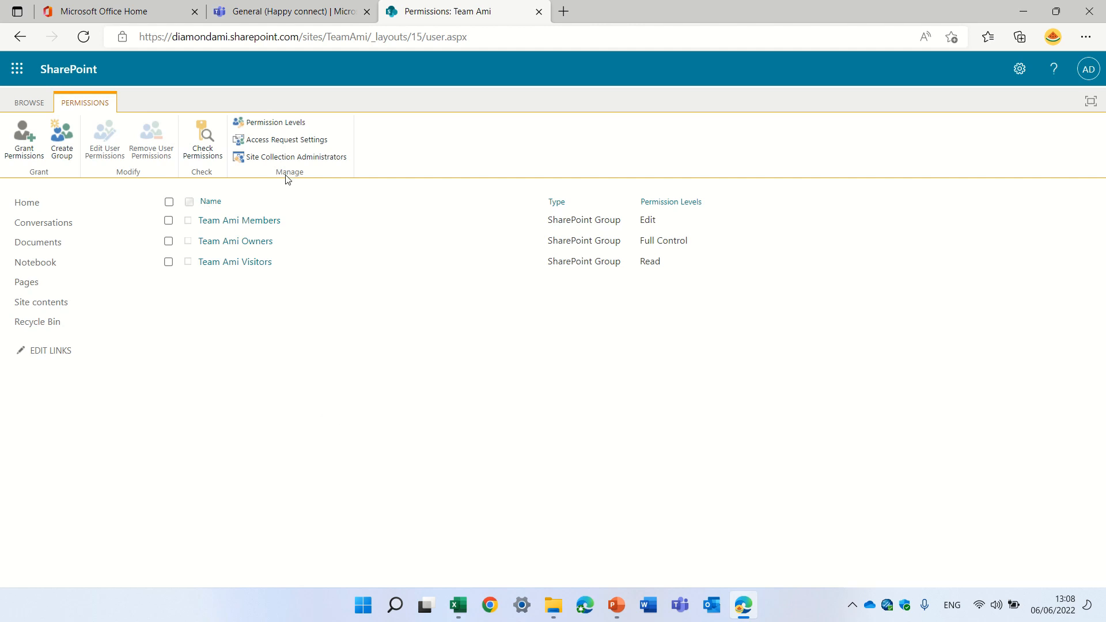
{"action": "left_click", "coordinate": [303, 158]}
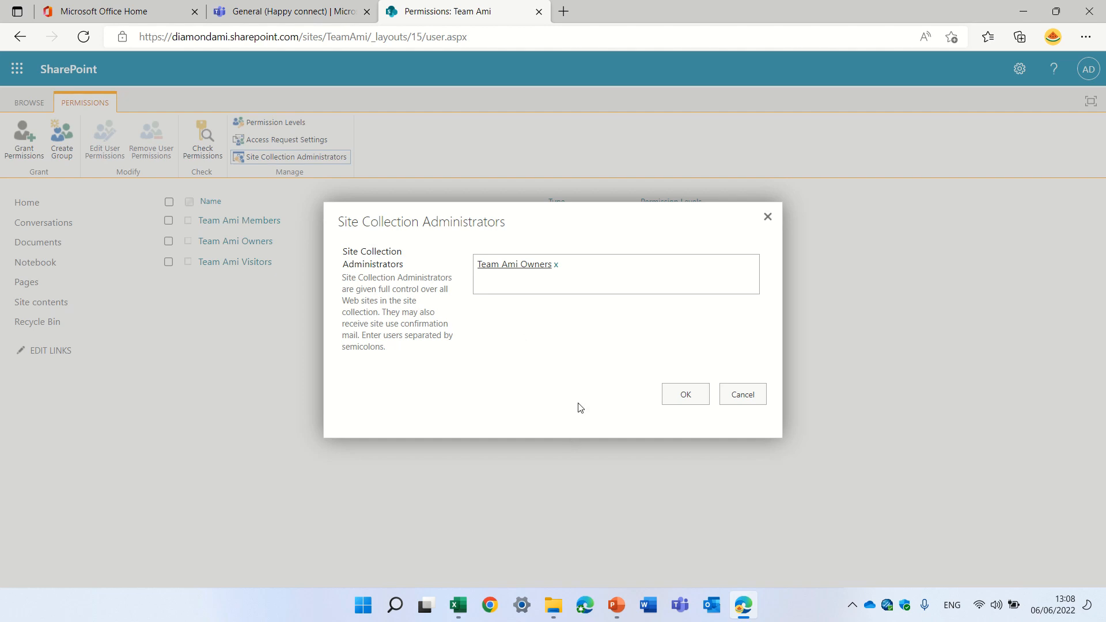
{"action": "left_click", "coordinate": [769, 222]}
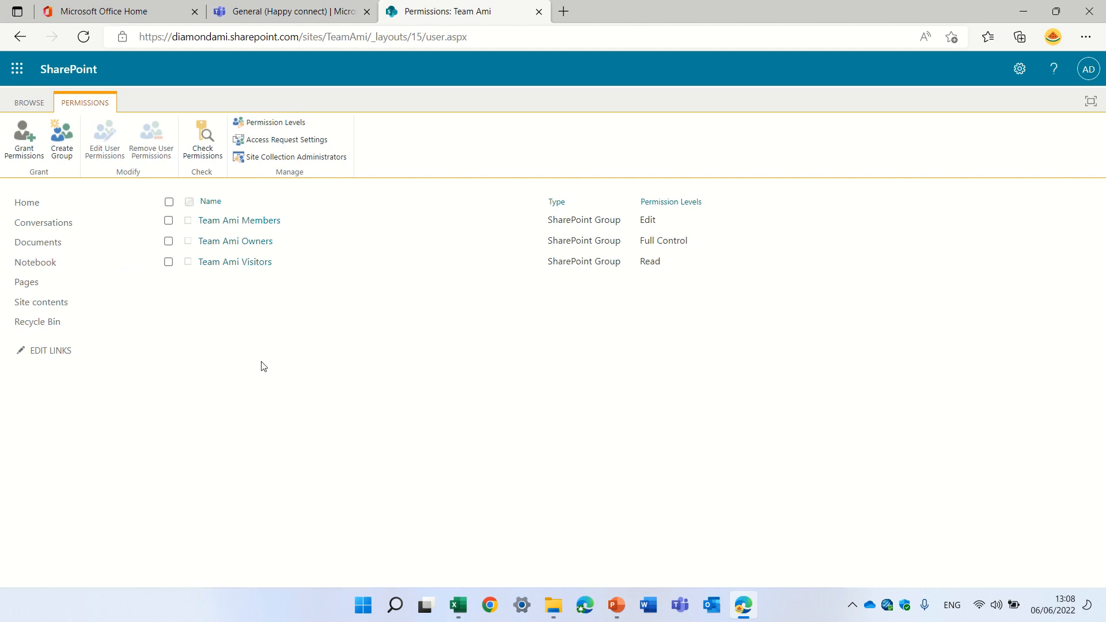
Step: Examine the membership of the Team Ami Members group, then return to the site's home page and dismiss the suggested next steps
{"action": "left_click", "coordinate": [262, 223]}
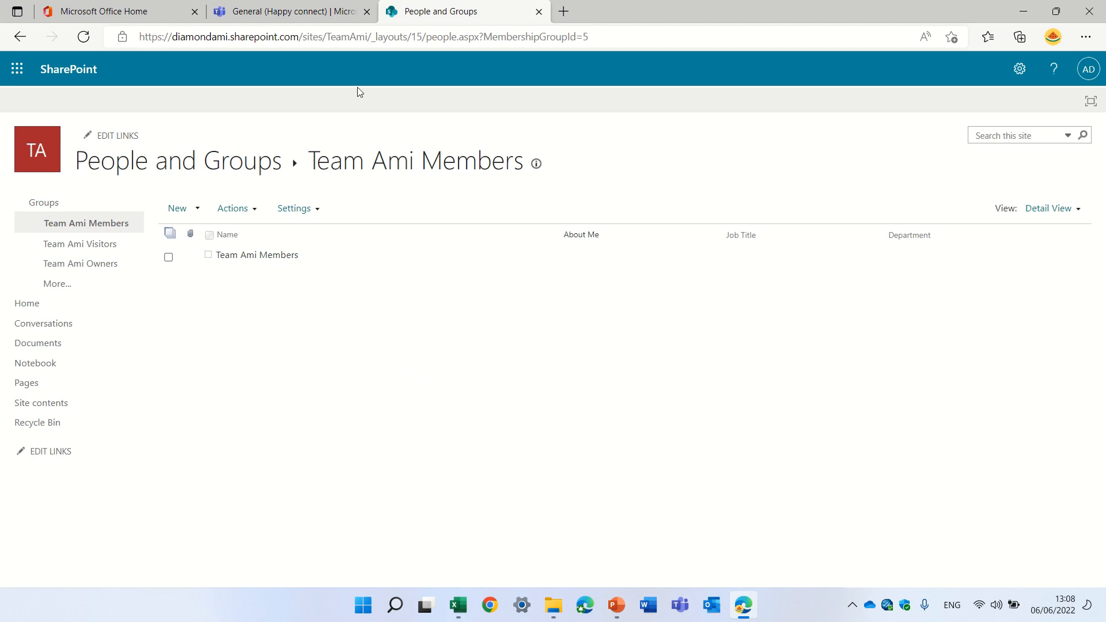
{"action": "left_click", "coordinate": [47, 304]}
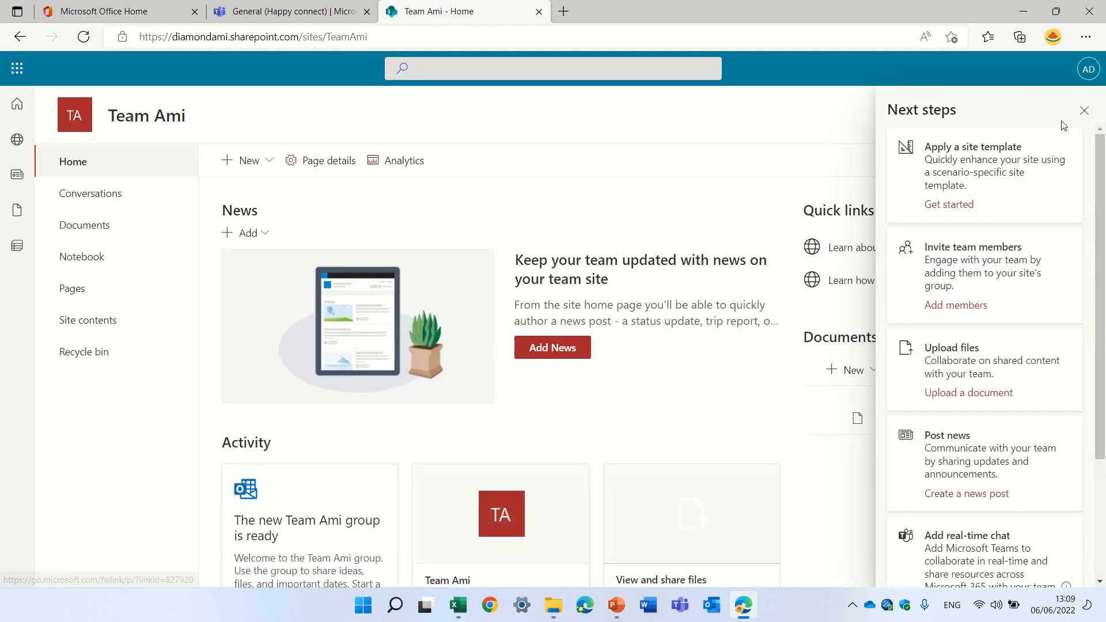
{"action": "left_click", "coordinate": [1084, 112]}
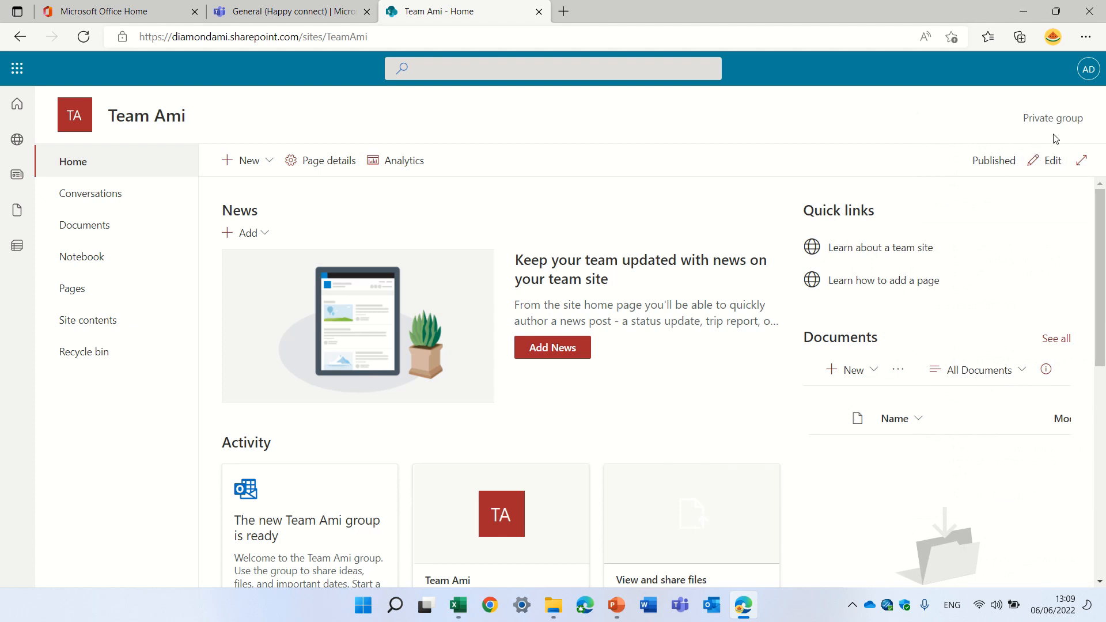
Step: Rename the site to Team Ami 999 in its site information and save the change
{"action": "left_click", "coordinate": [1086, 79]}
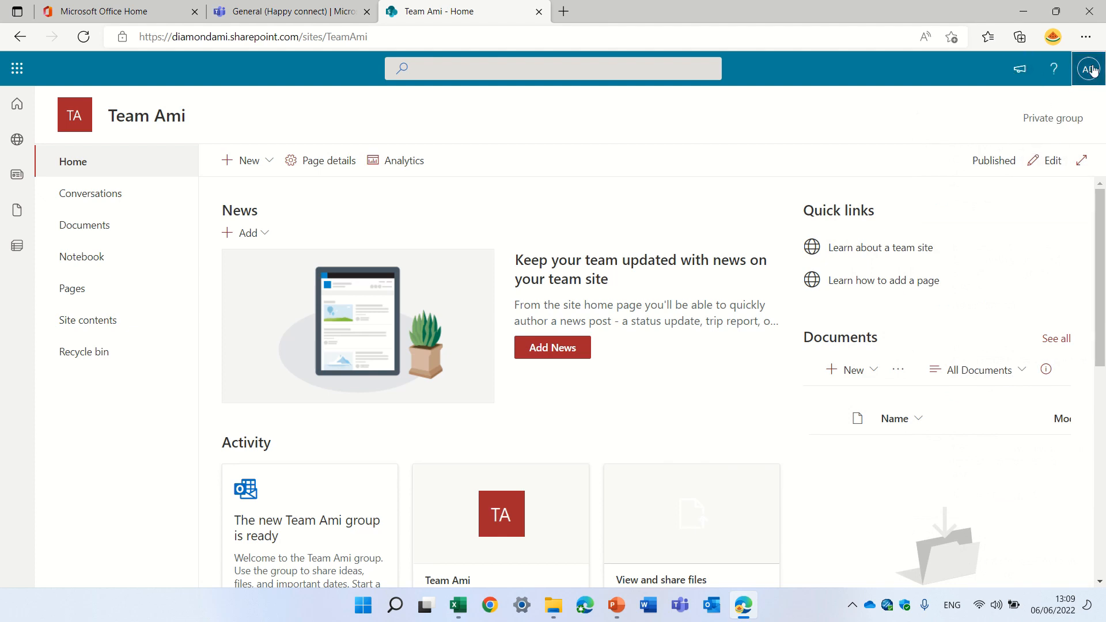
{"action": "left_click", "coordinate": [1020, 70]}
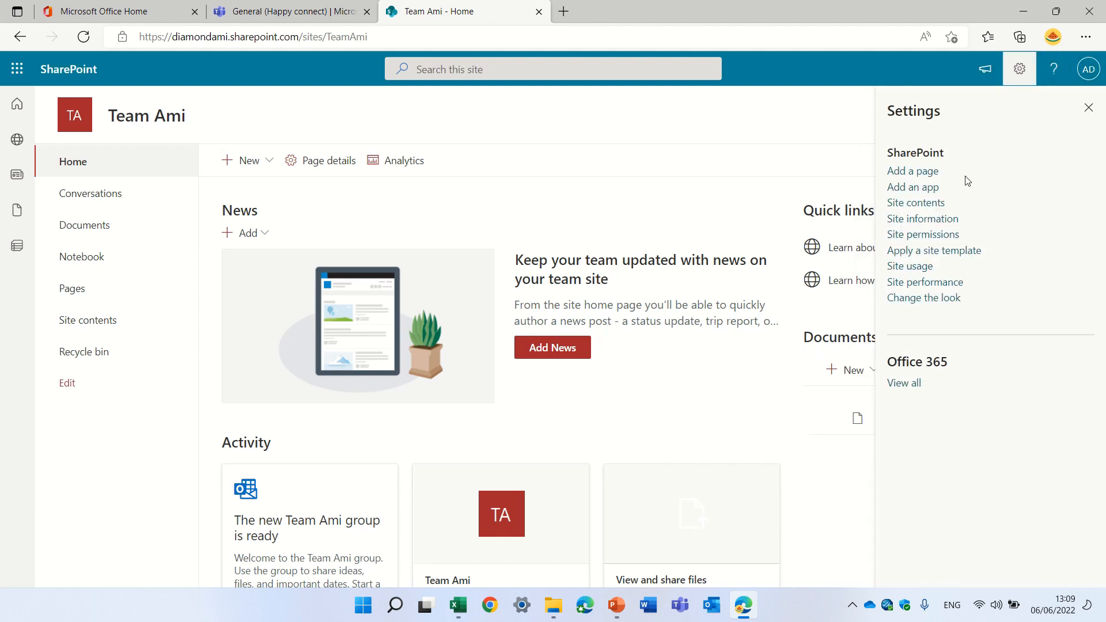
{"action": "left_click", "coordinate": [934, 224]}
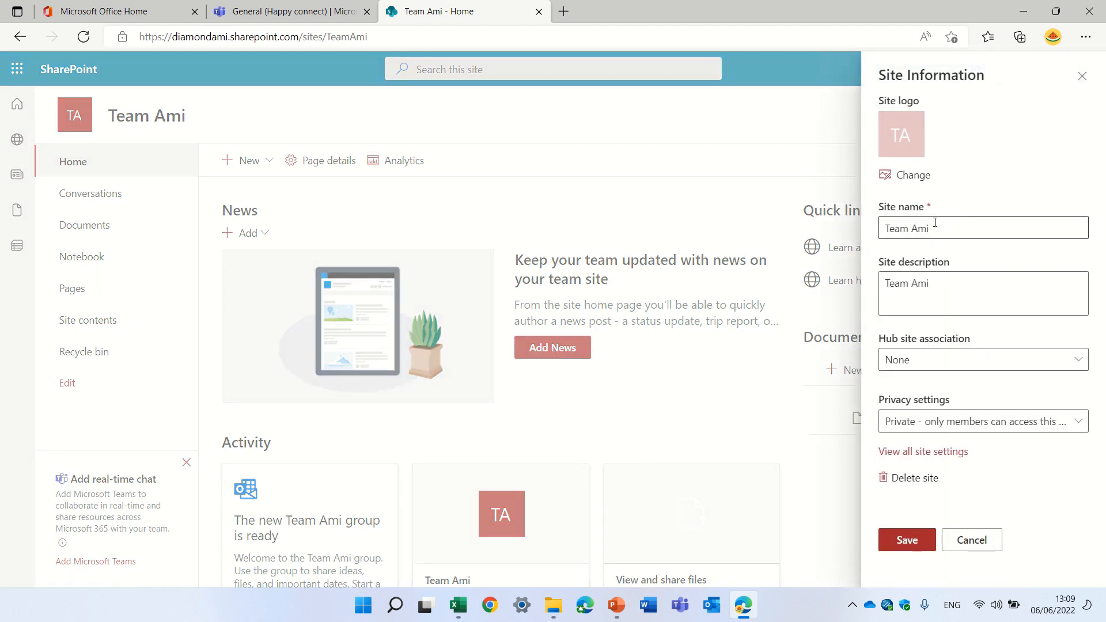
{"action": "left_click", "coordinate": [947, 231]}
{"action": "left_click_drag", "start_coordinate": [948, 231], "coordinate": [867, 237]}
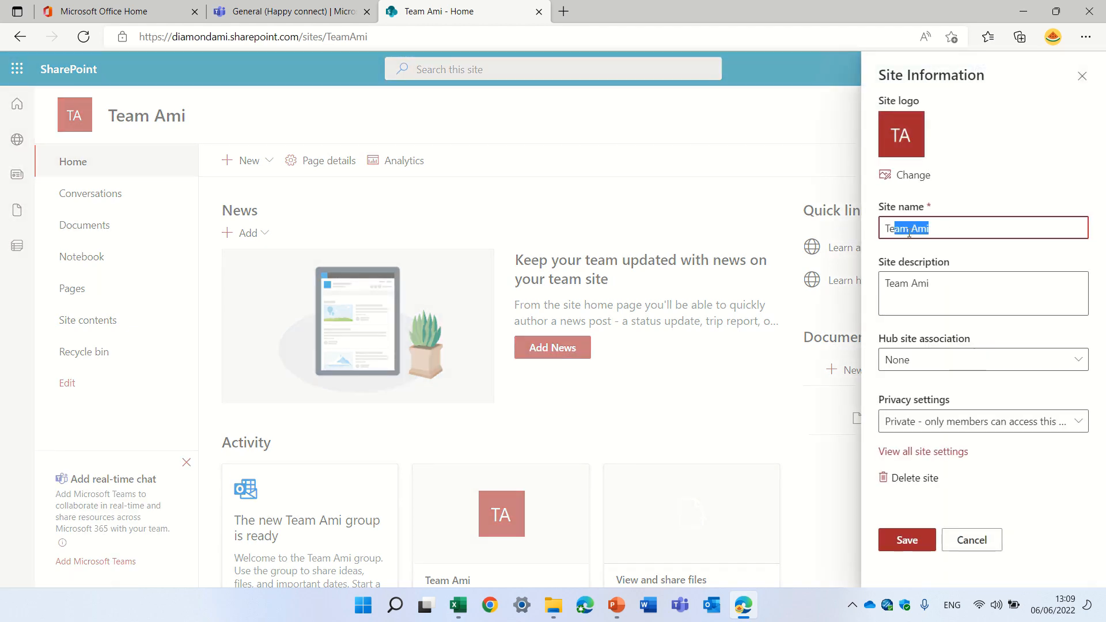
{"action": "left_click", "coordinate": [939, 231]}
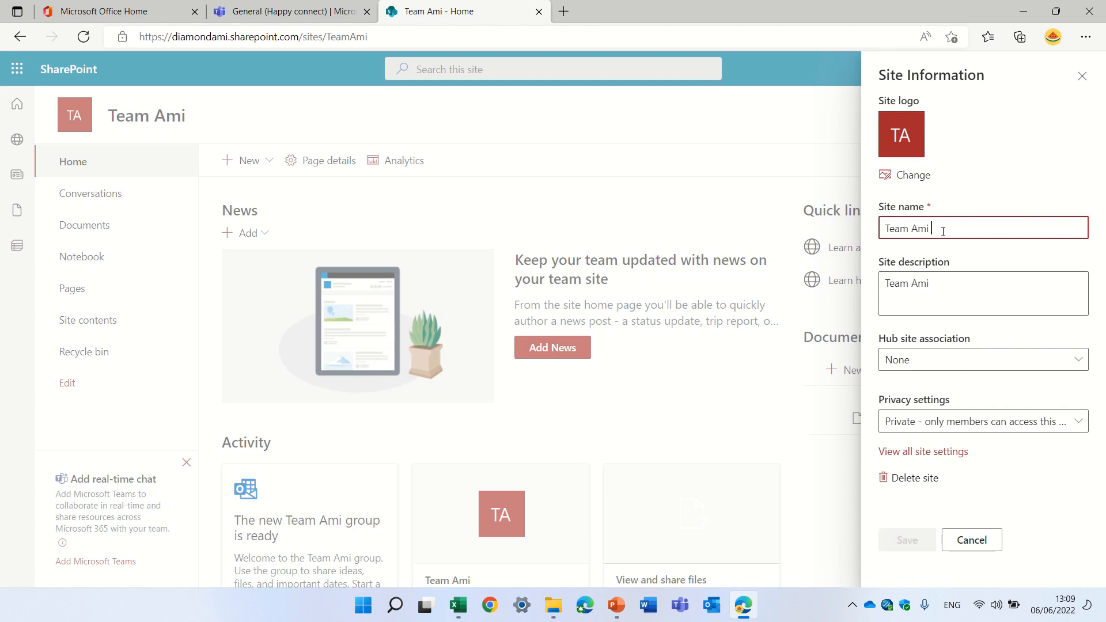
{"action": "type", "text": "999"}
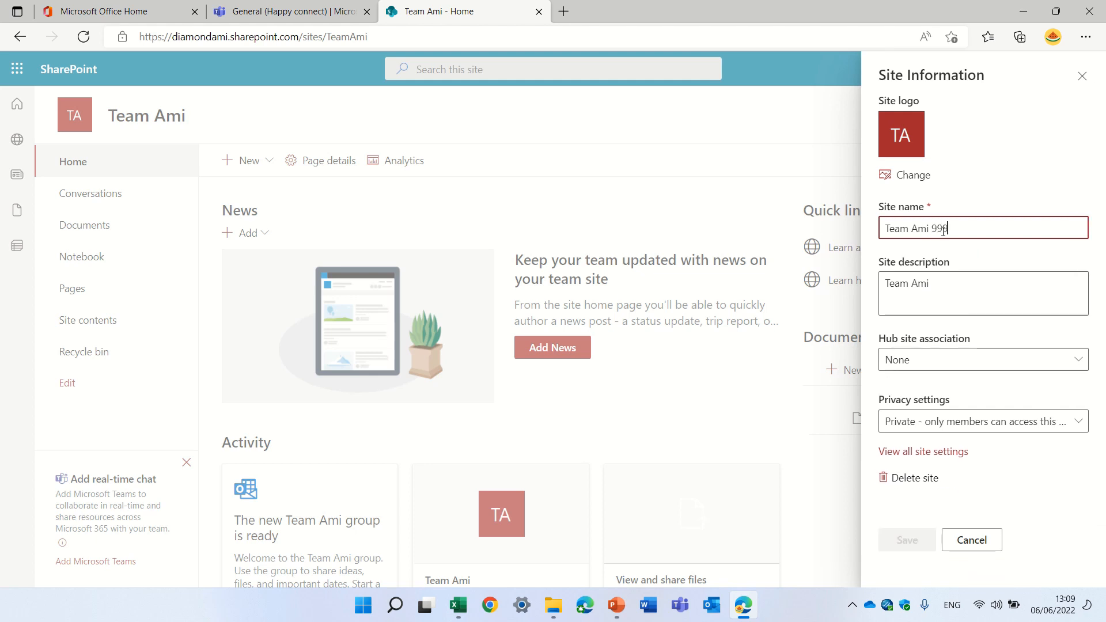
{"action": "left_click", "coordinate": [907, 542]}
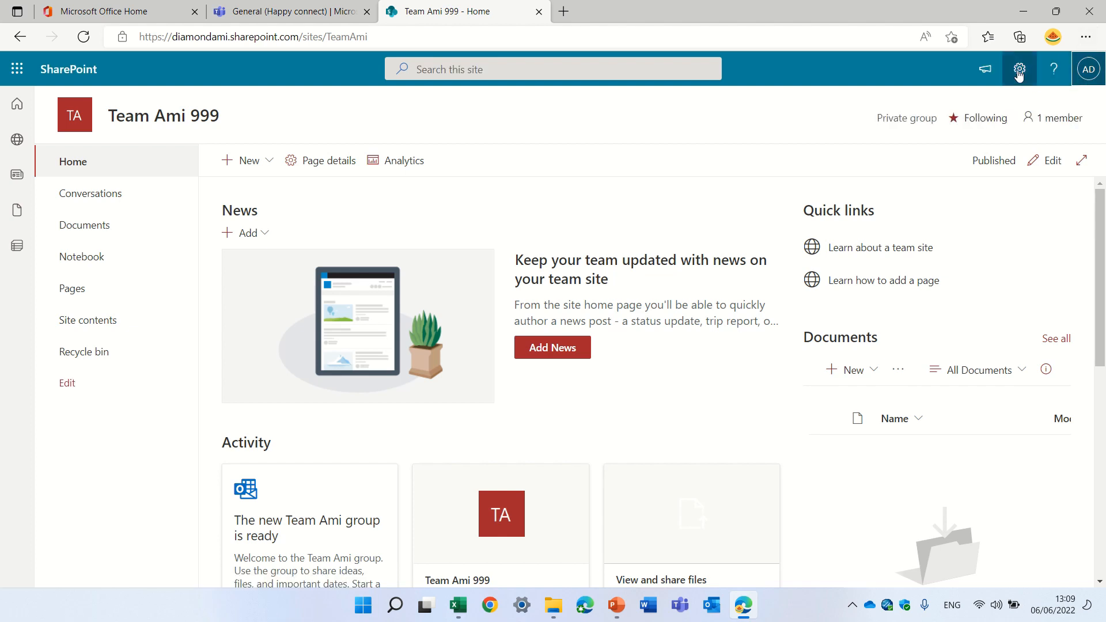
Step: Check the site collection administrators in the renamed site's advanced permissions and cancel without changes
{"action": "left_click", "coordinate": [1020, 69]}
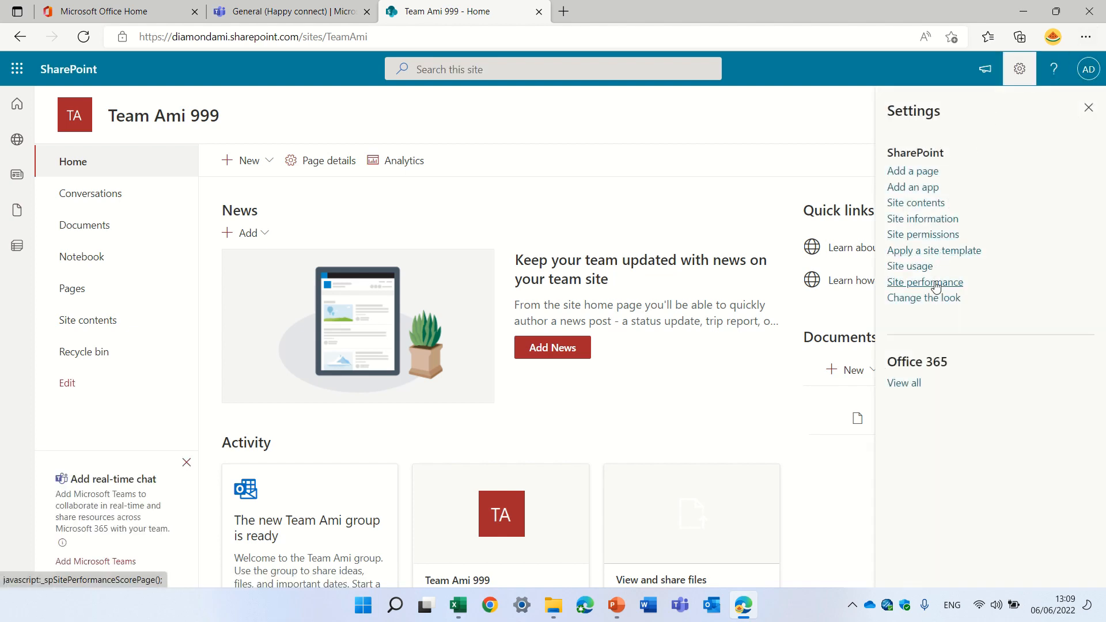
{"action": "left_click", "coordinate": [936, 234]}
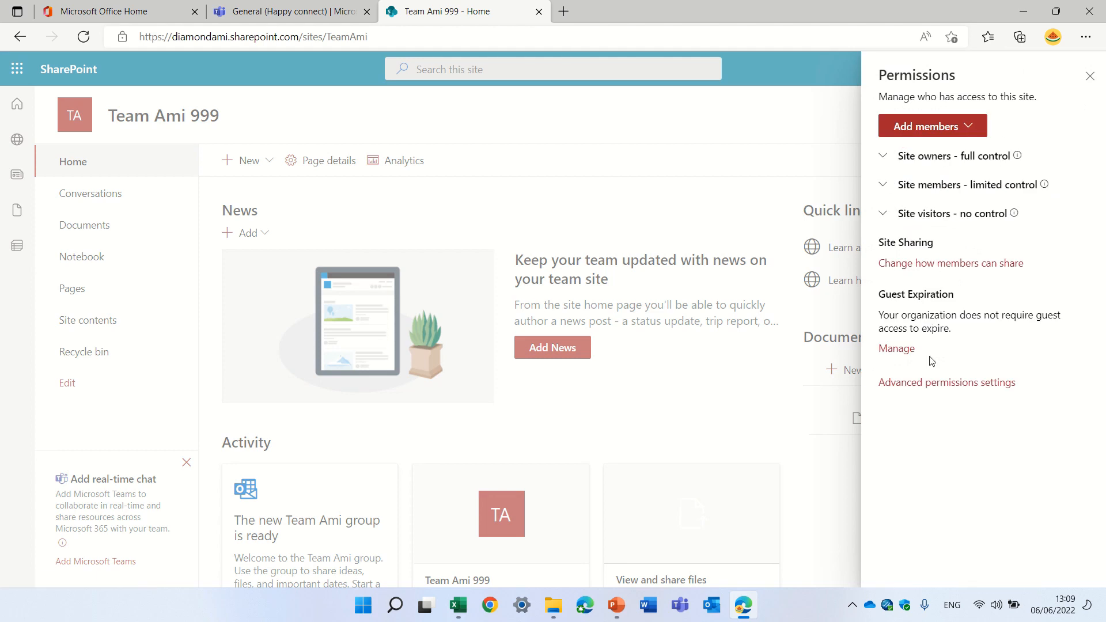
{"action": "left_click", "coordinate": [926, 385]}
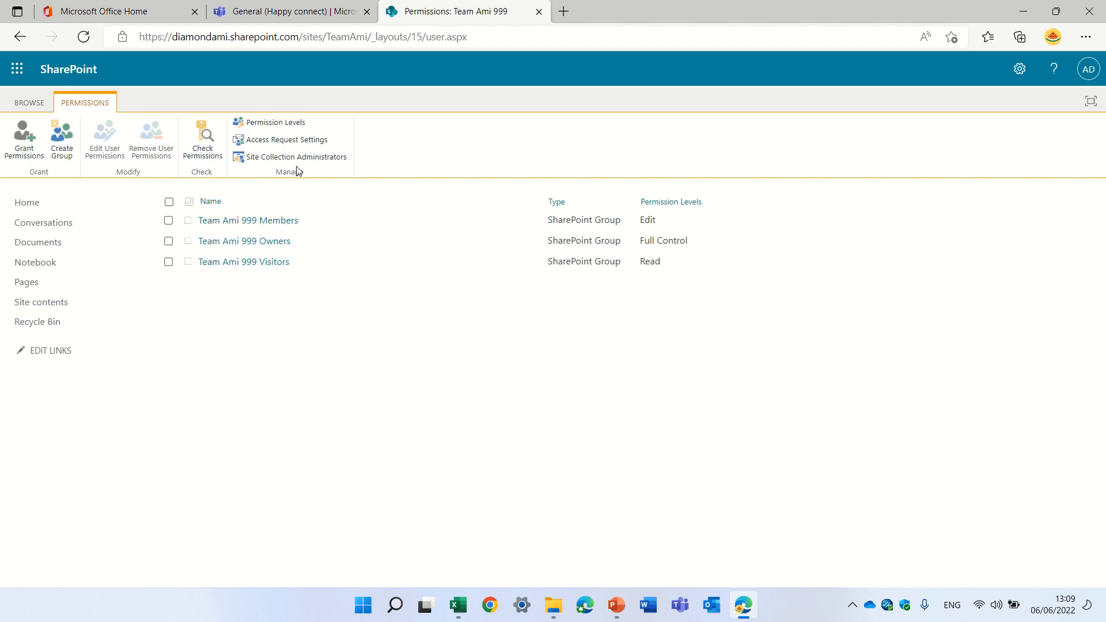
{"action": "left_click", "coordinate": [314, 160]}
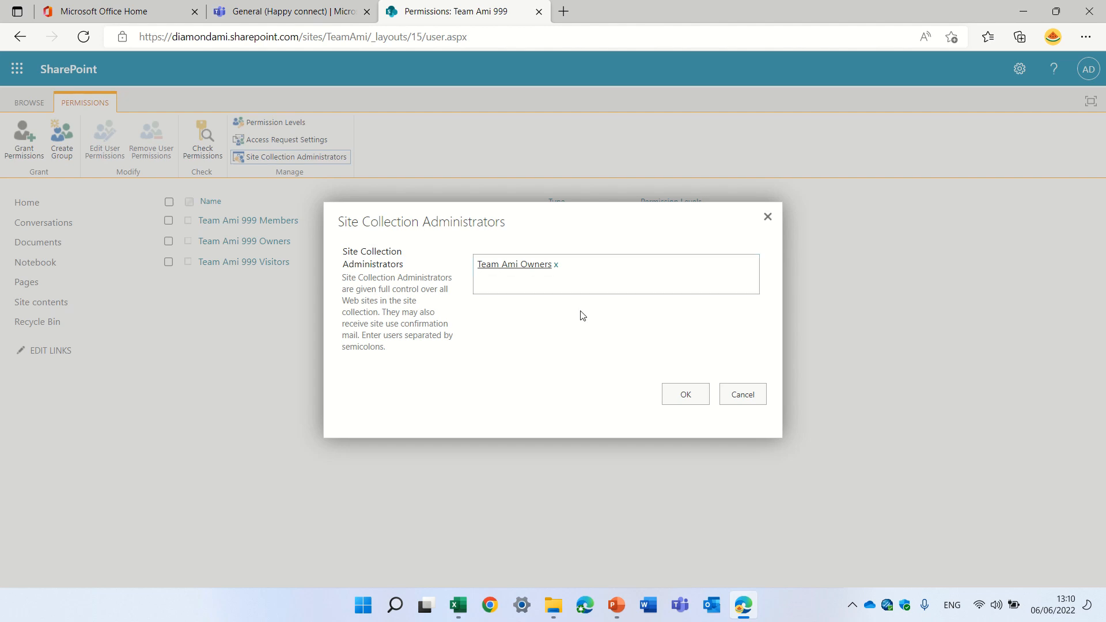
{"action": "left_click", "coordinate": [746, 393]}
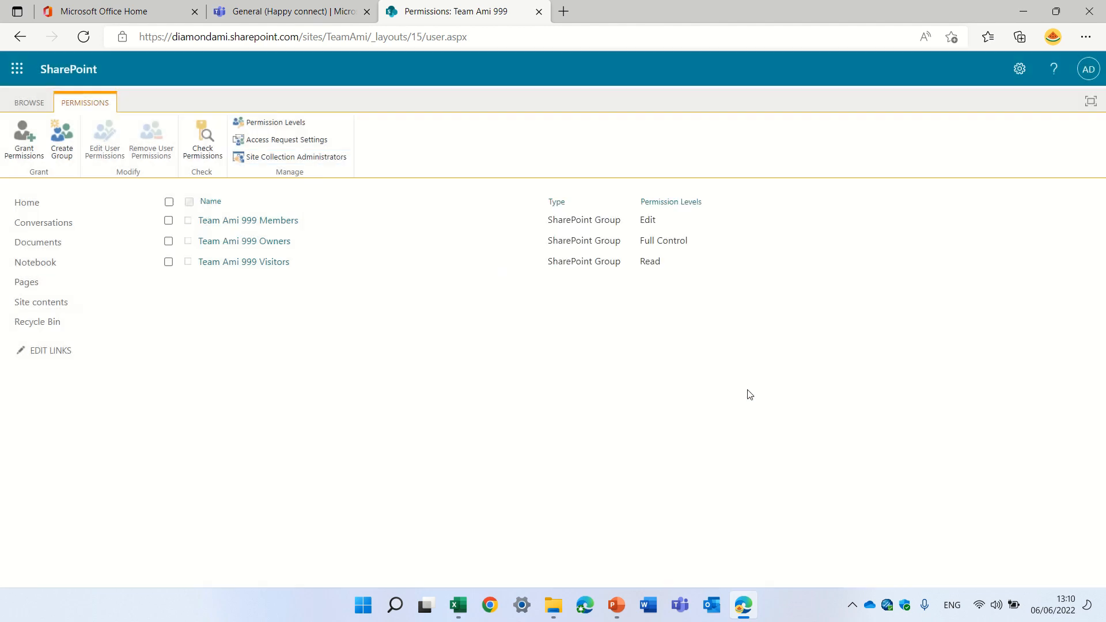
Step: Remove the Team Ami Members entry from the Team Ami 999 Members group and confirm the removal
{"action": "left_click", "coordinate": [276, 223]}
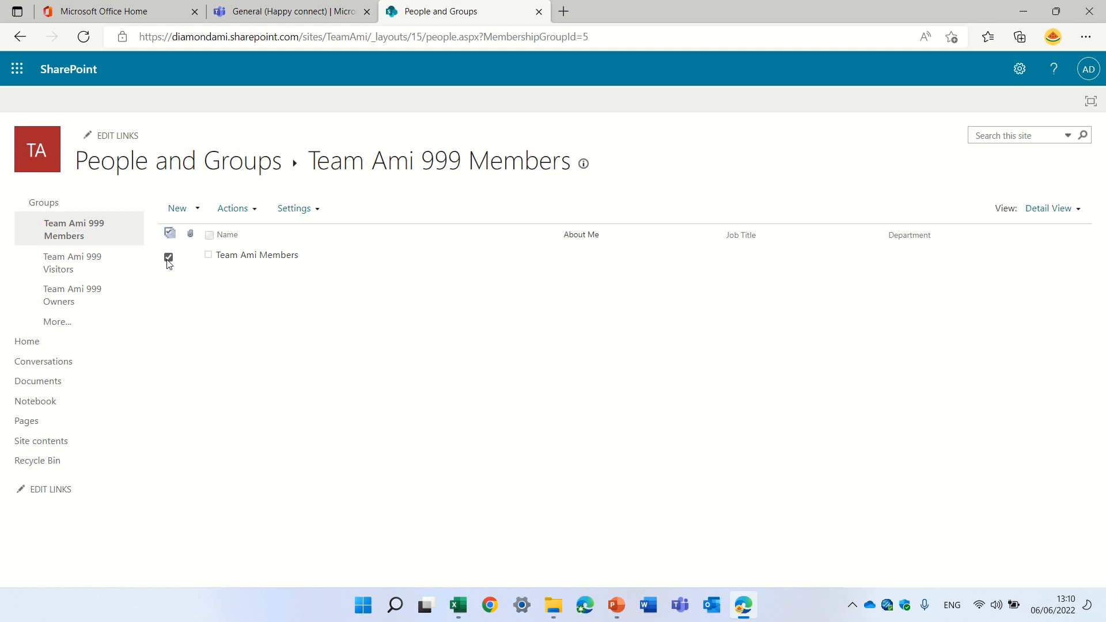
{"action": "left_click", "coordinate": [321, 212]}
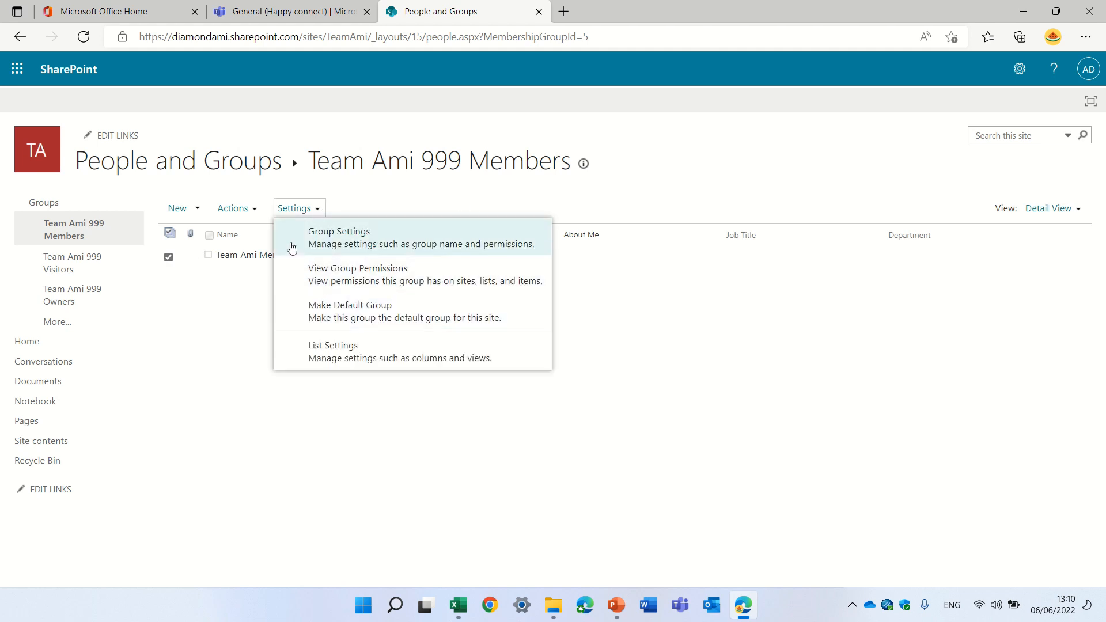
{"action": "left_click", "coordinate": [246, 216]}
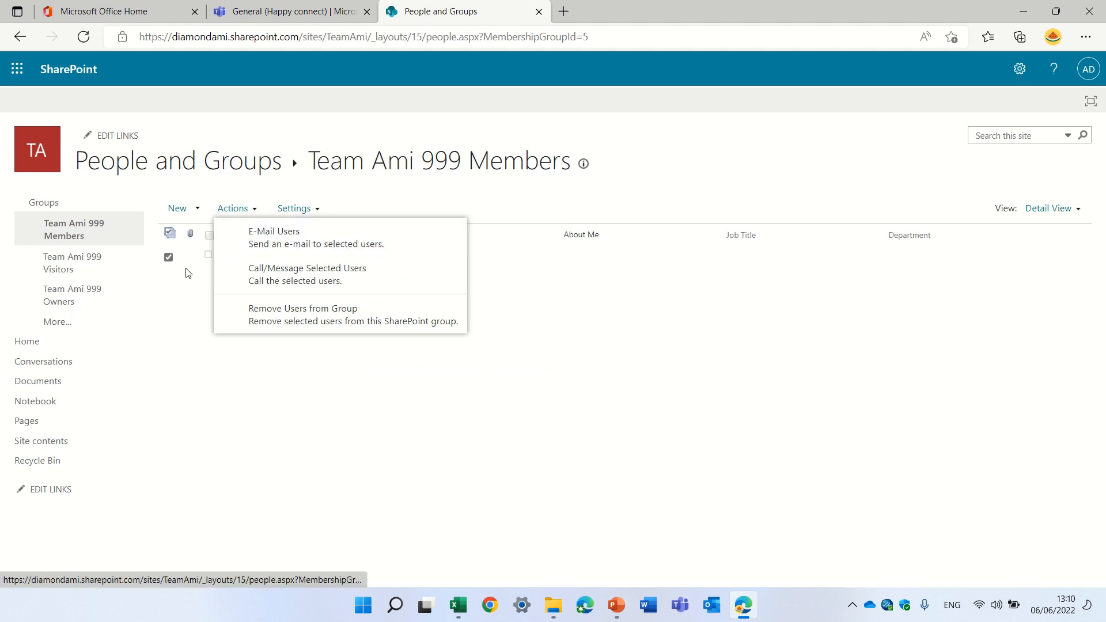
{"action": "left_click", "coordinate": [274, 316]}
{"action": "left_click", "coordinate": [624, 168]}
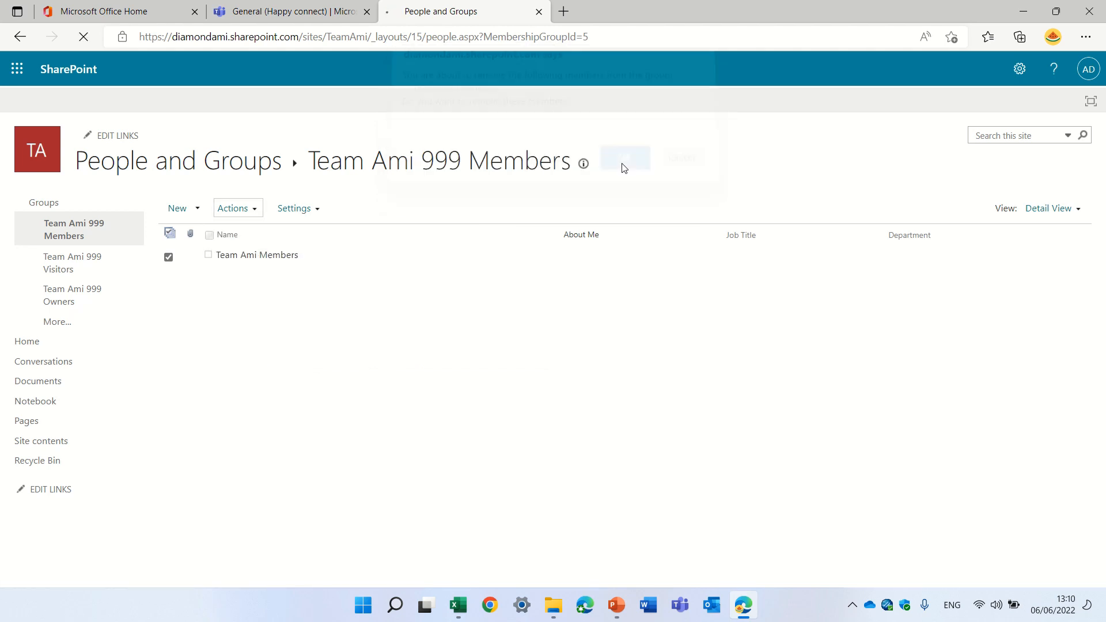
Step: Add Team Ami 999 Members to the emptied group by sharing the site with it, and check the added entry's details
{"action": "left_click", "coordinate": [185, 208]}
{"action": "left_click", "coordinate": [212, 234]}
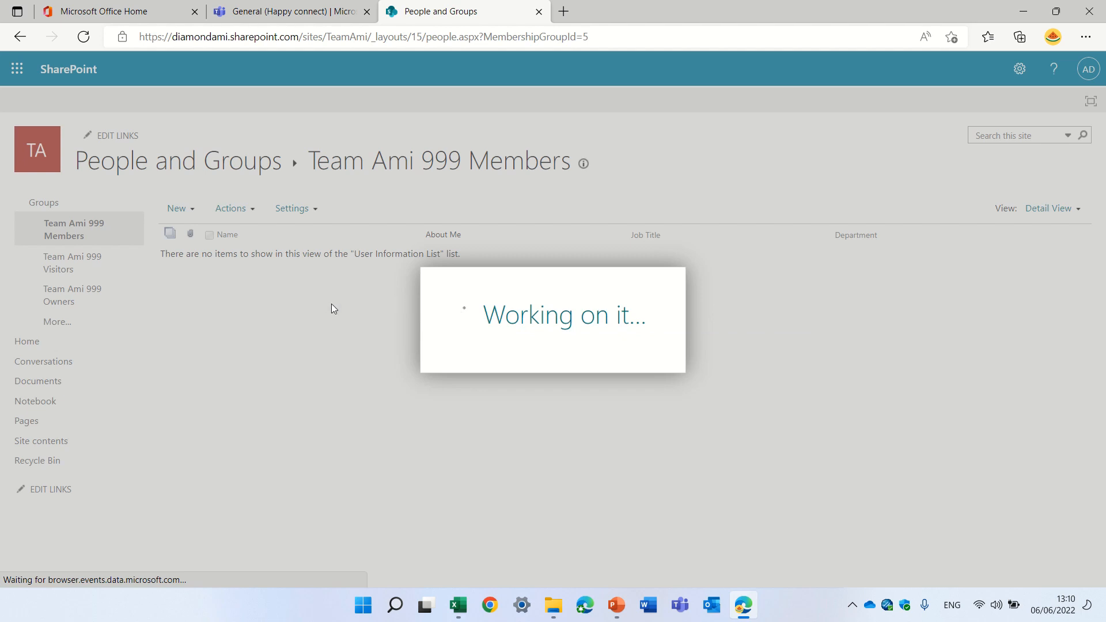
{"action": "left_click", "coordinate": [487, 270]}
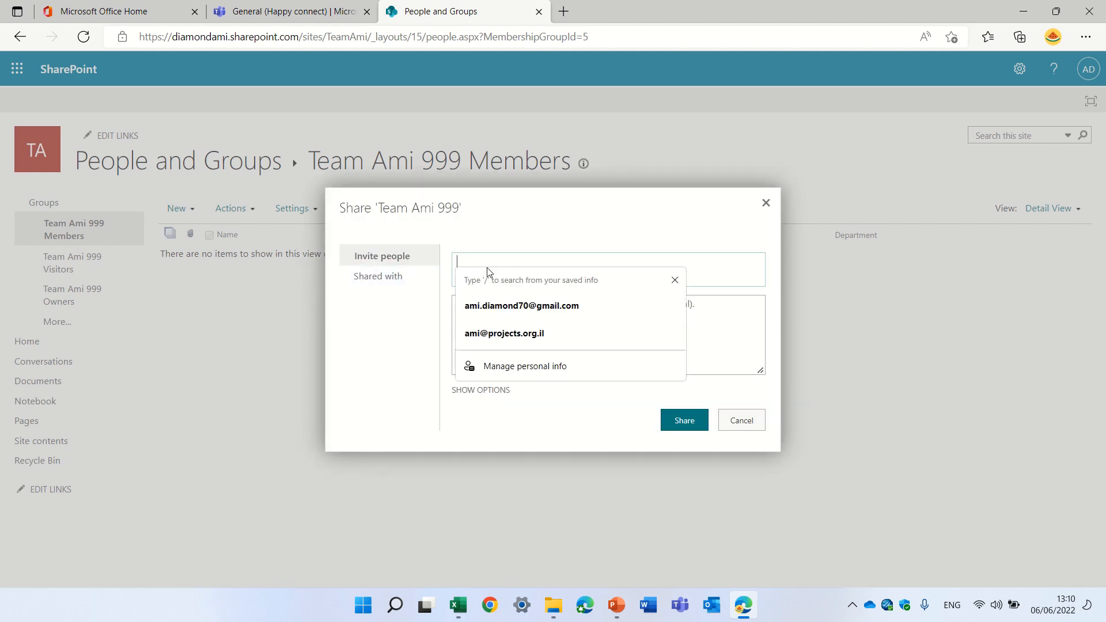
{"action": "type", "text": "team"}
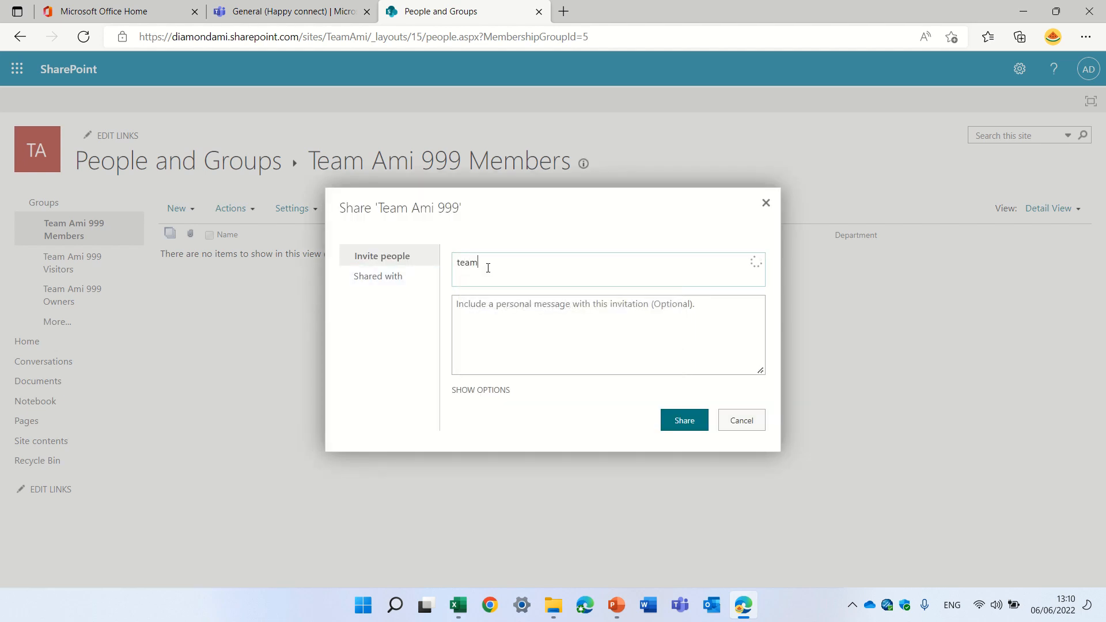
{"action": "type", "text": " ami"}
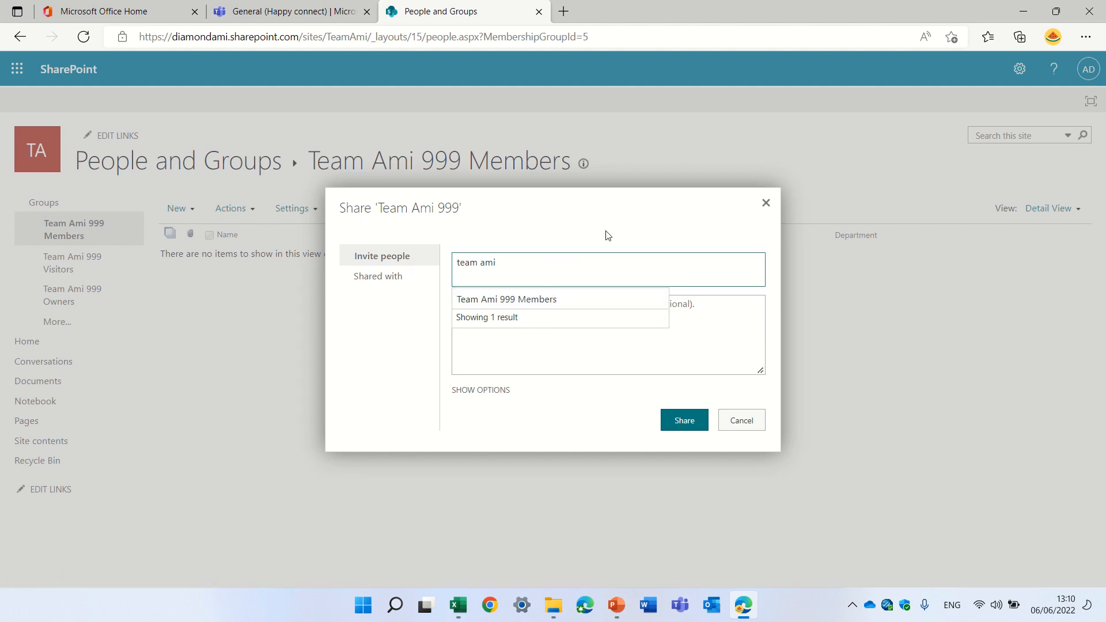
{"action": "left_click", "coordinate": [593, 300]}
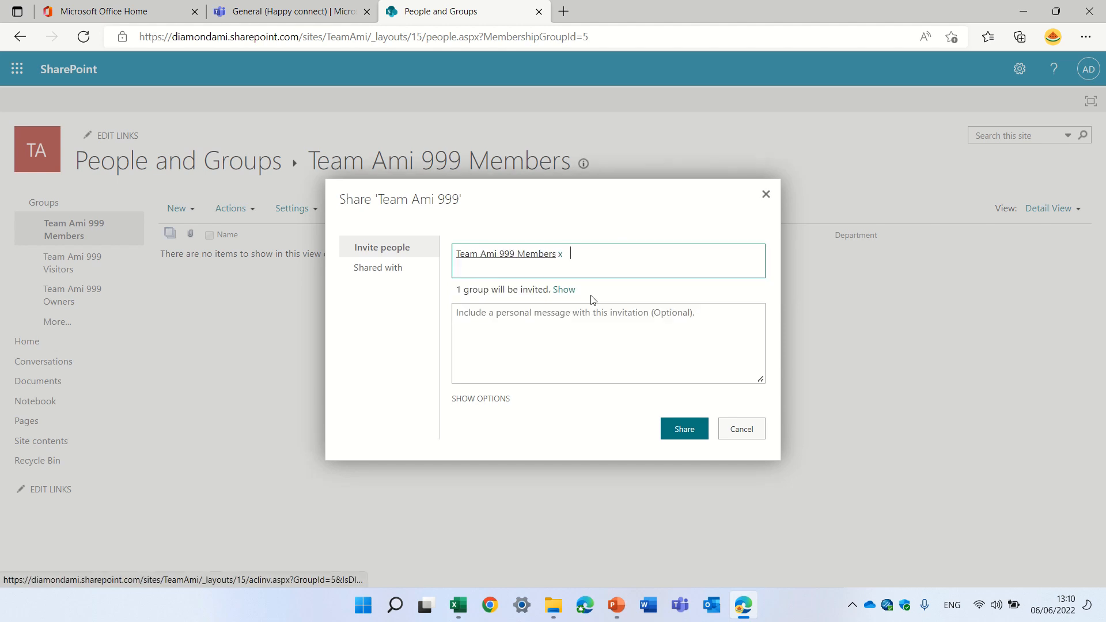
{"action": "left_click", "coordinate": [679, 433]}
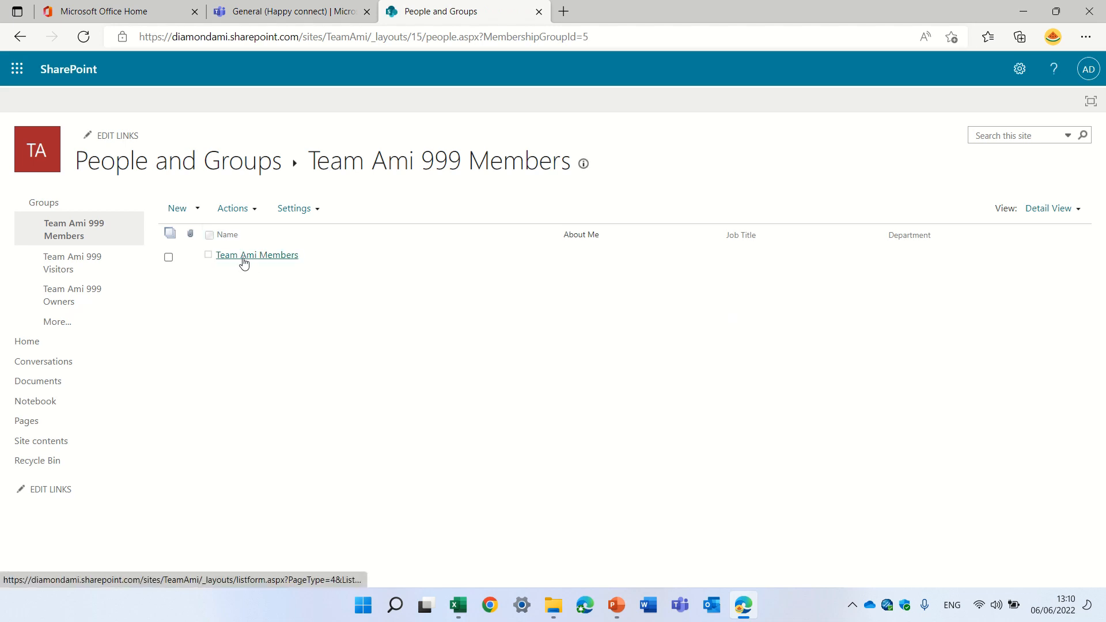
{"action": "left_click", "coordinate": [280, 261]}
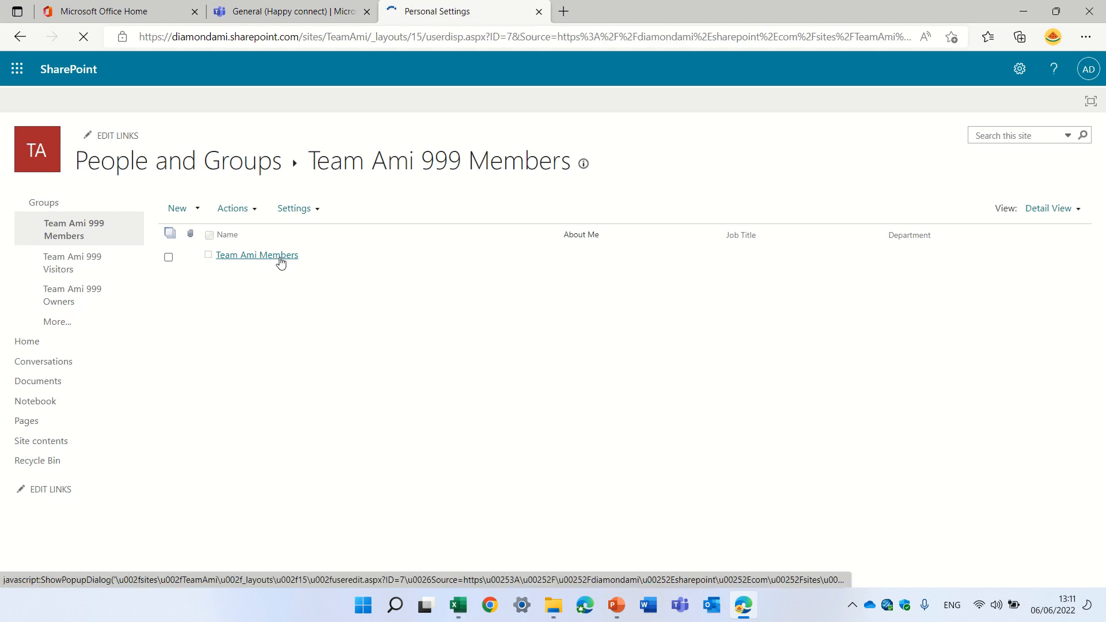
{"action": "left_click", "coordinate": [561, 203]}
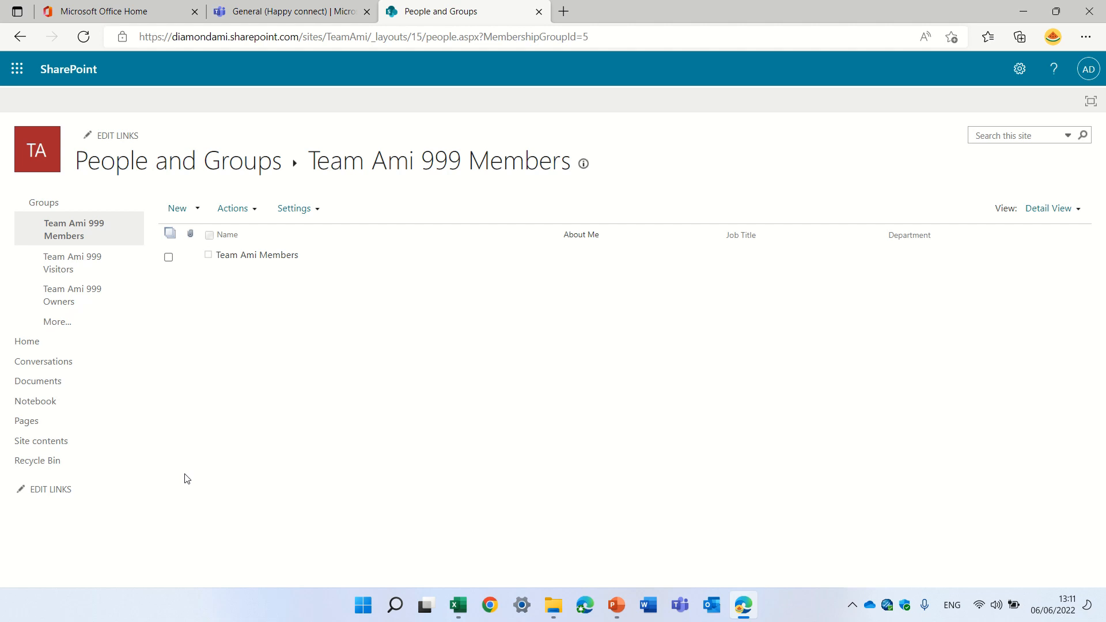
Step: Open sharing from the Team Ami 999 Members group, search the invitees for "onwer", and clear the entry
{"action": "left_click", "coordinate": [178, 212]}
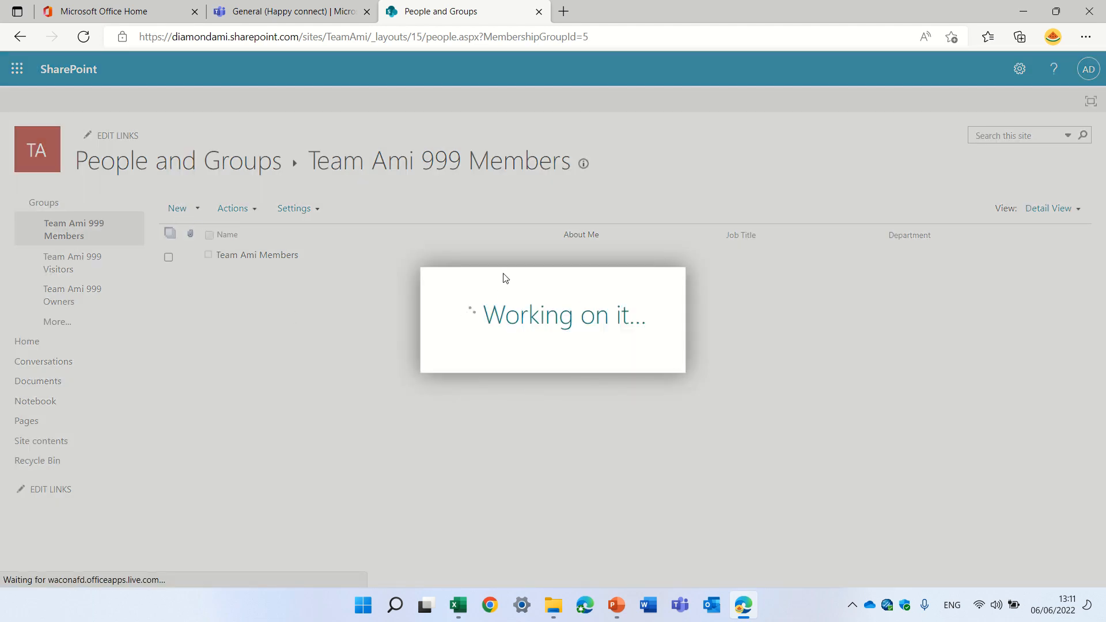
{"action": "right_click", "coordinate": [503, 278]}
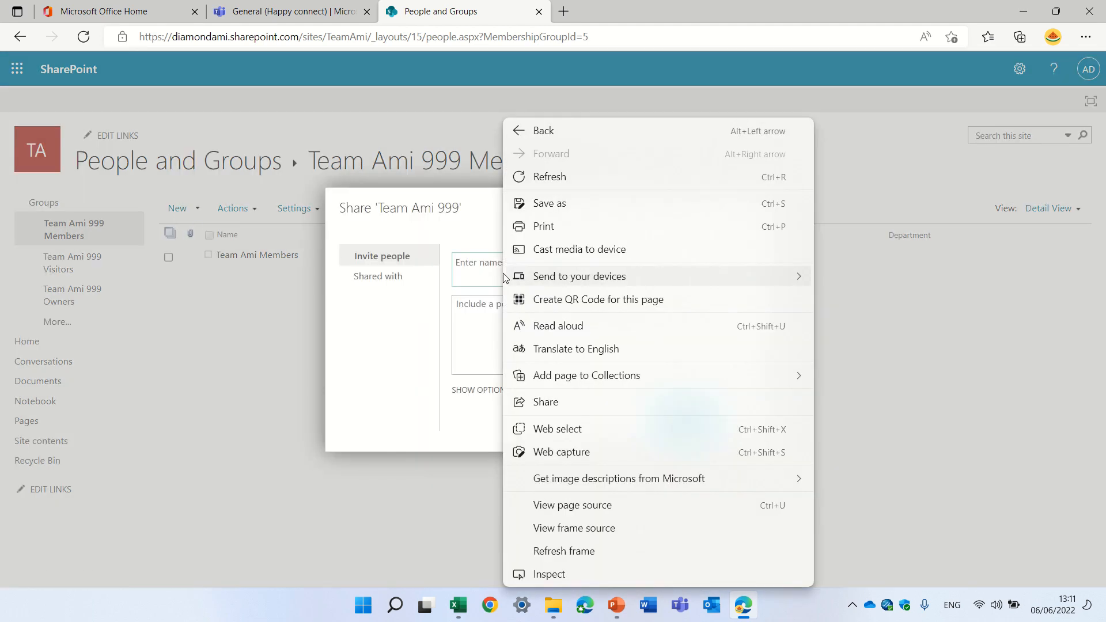
{"action": "left_click", "coordinate": [480, 261]}
{"action": "type", "text": "onw"}
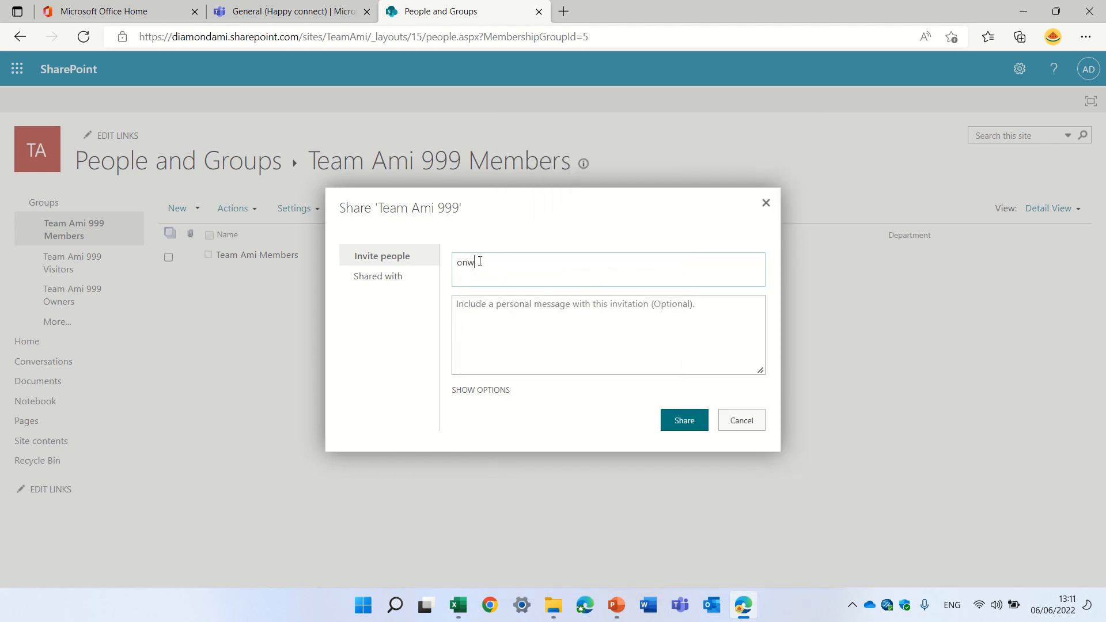
{"action": "type", "text": "er"}
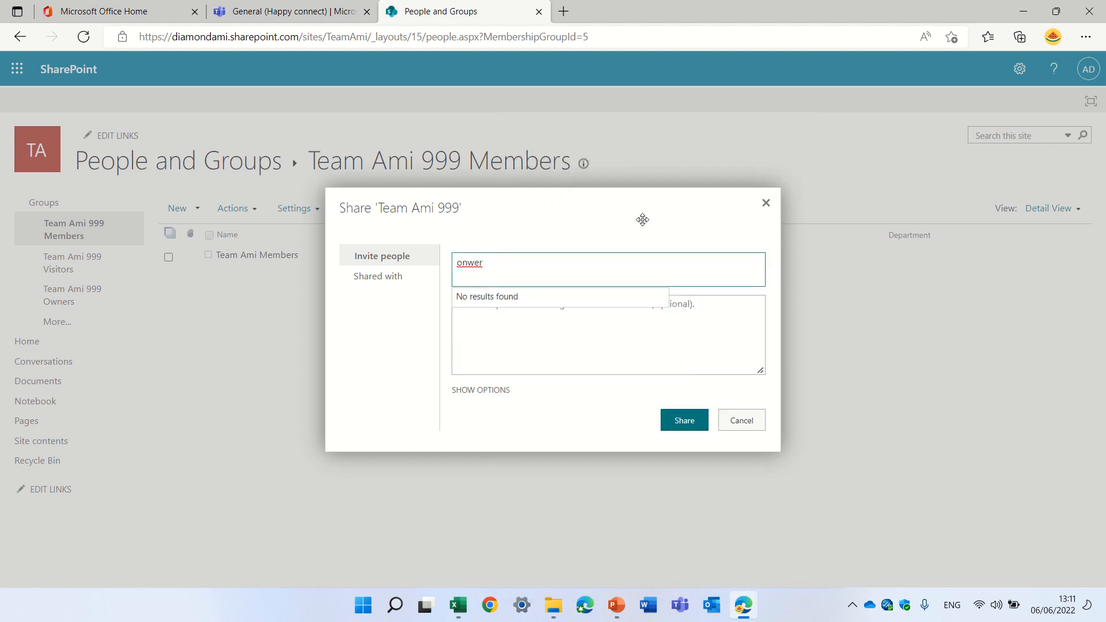
{"action": "key", "text": "BackSpace"}
{"action": "key", "text": "BackSpace"}
{"action": "key", "text": "BackSpace"}
{"action": "key", "text": "BackSpace"}
{"action": "key", "text": "BackSpace"}
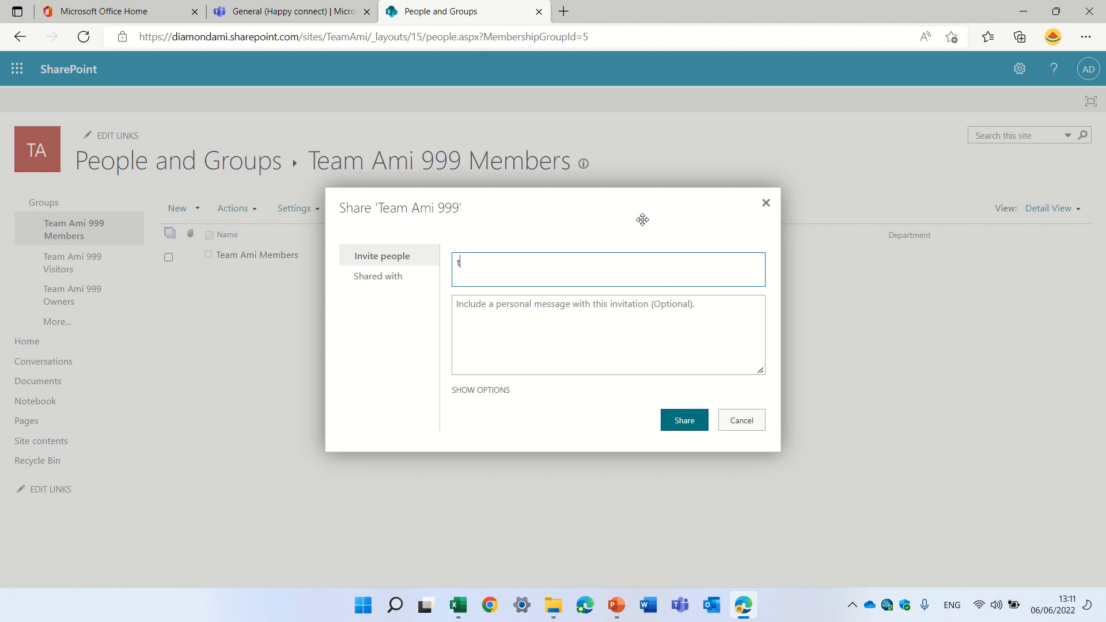
Step: Search the invitees for "team ami owner", clear the entry, and cancel sharing without adding anyone
{"action": "type", "text": "team mi"}
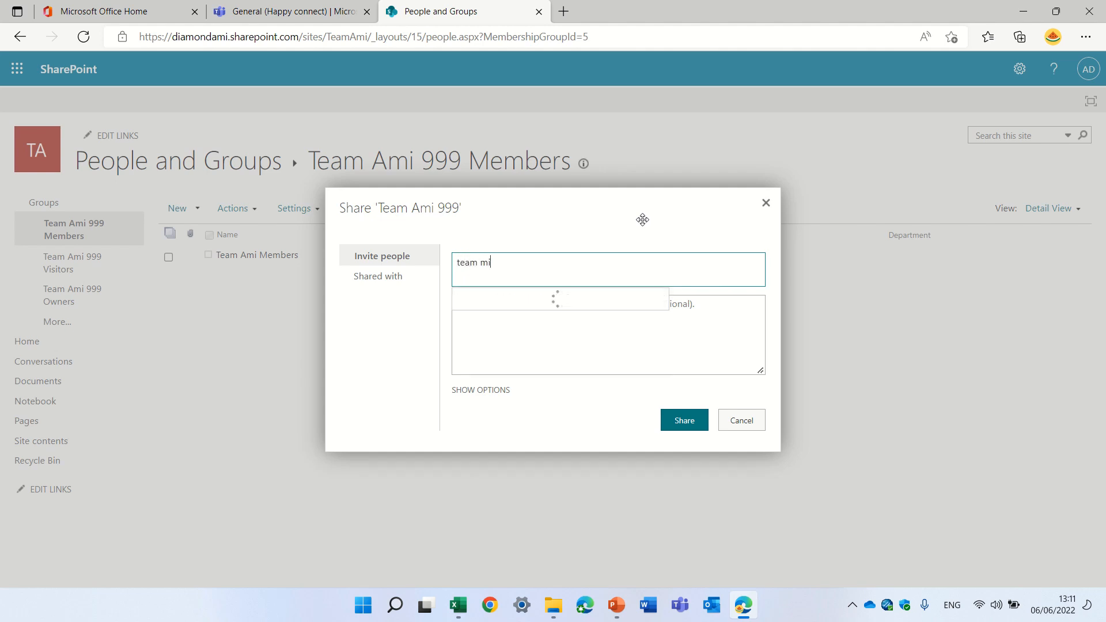
{"action": "type", "text": "mi owne"}
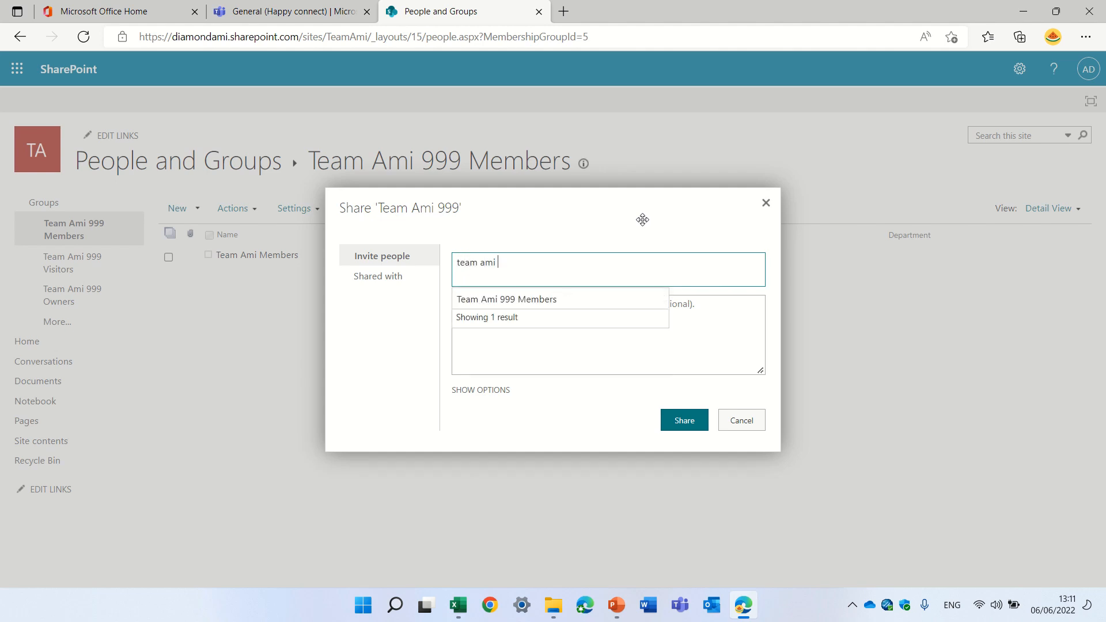
{"action": "type", "text": "r"}
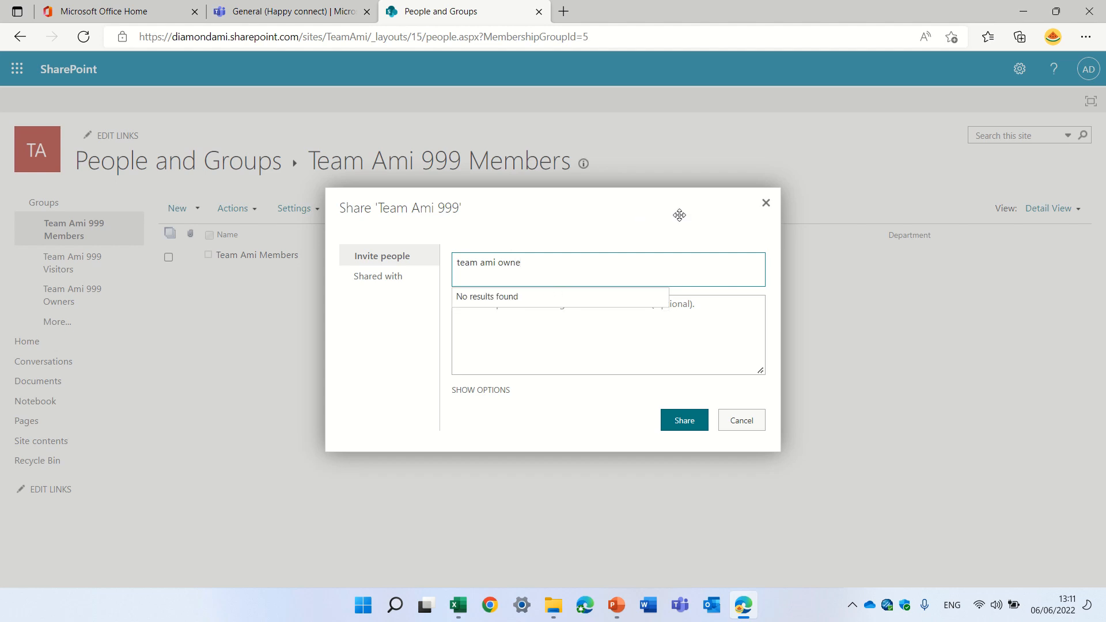
{"action": "key", "text": "BackSpace"}
{"action": "key", "text": "BackSpace"}
{"action": "key", "text": "BackSpace"}
{"action": "key", "text": "BackSpace"}
{"action": "key", "text": "BackSpace"}
{"action": "key", "text": "BackSpace"}
{"action": "key", "text": "BackSpace"}
{"action": "key", "text": "BackSpace"}
{"action": "key", "text": "BackSpace"}
{"action": "key", "text": "BackSpace"}
{"action": "key", "text": "BackSpace"}
{"action": "key", "text": "BackSpace"}
{"action": "key", "text": "BackSpace"}
{"action": "key", "text": "BackSpace"}
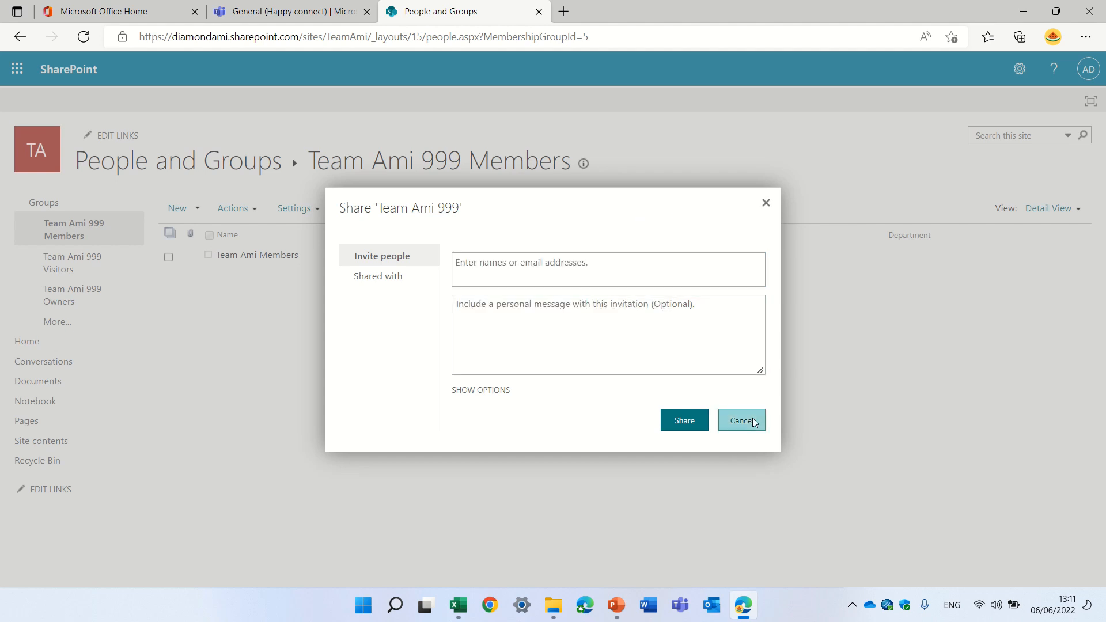
{"action": "left_click", "coordinate": [752, 421]}
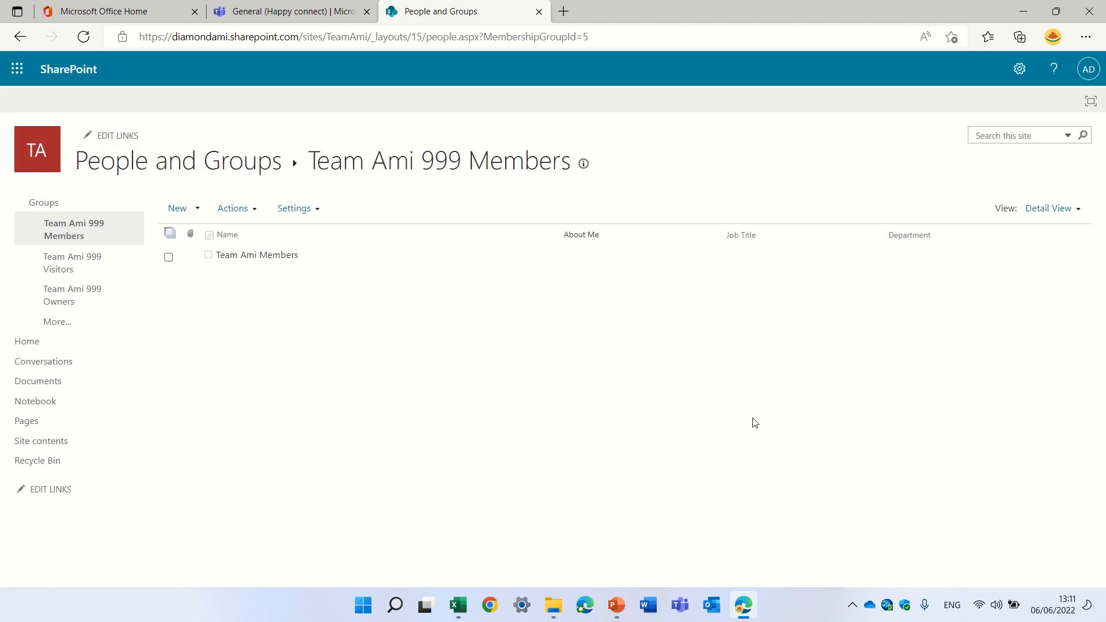
Step: Return to the Team Ami 999 site's home page
{"action": "left_click", "coordinate": [84, 344]}
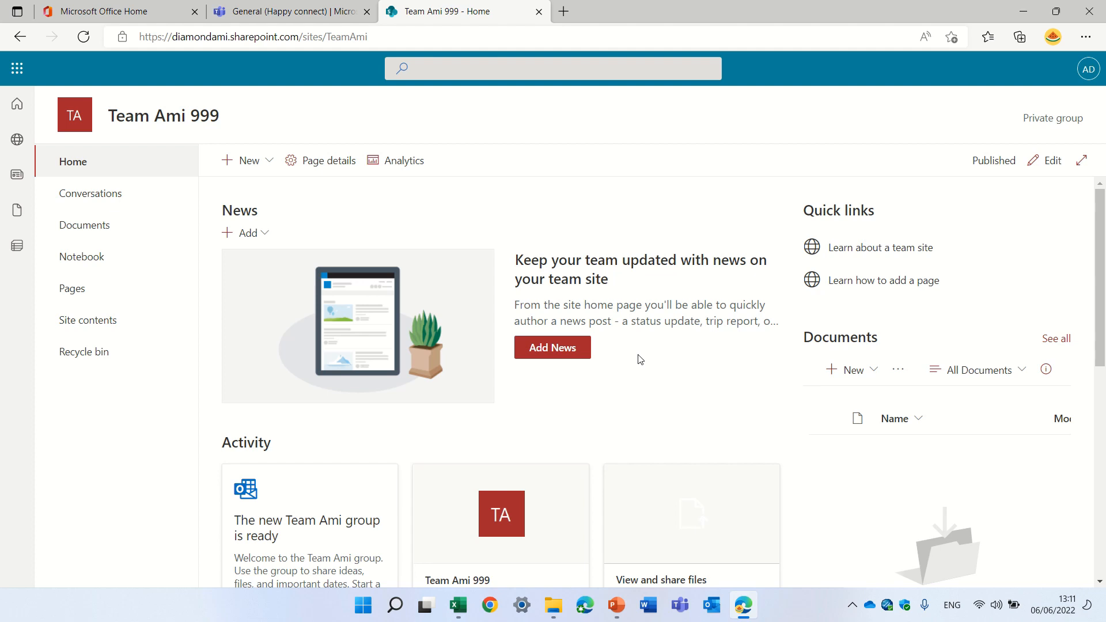
{"action": "mouse_move", "coordinate": [594, 5]}
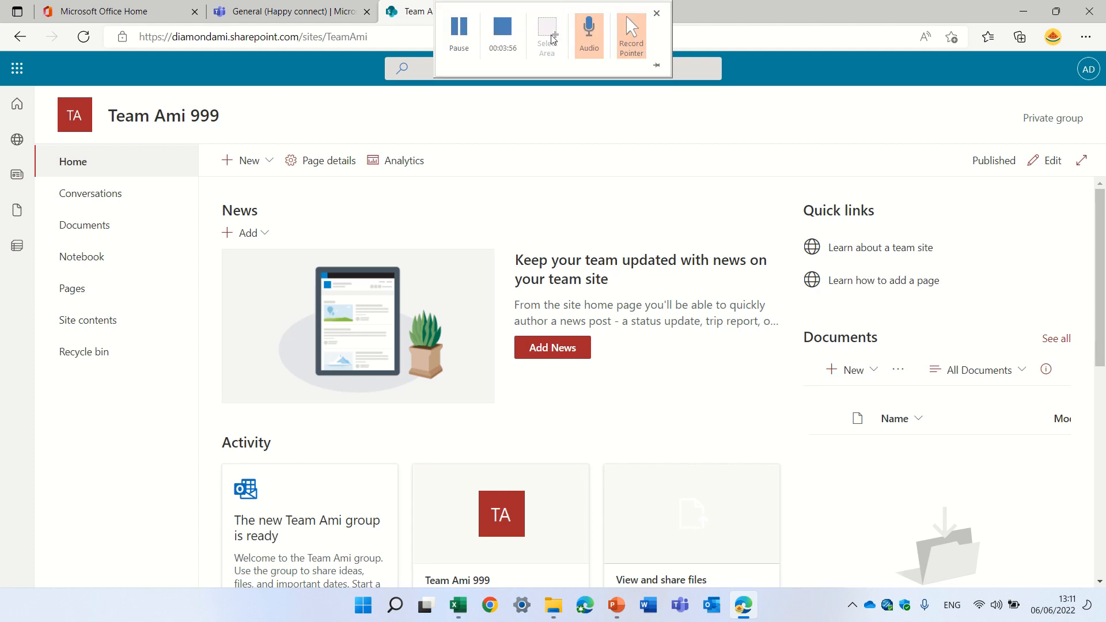